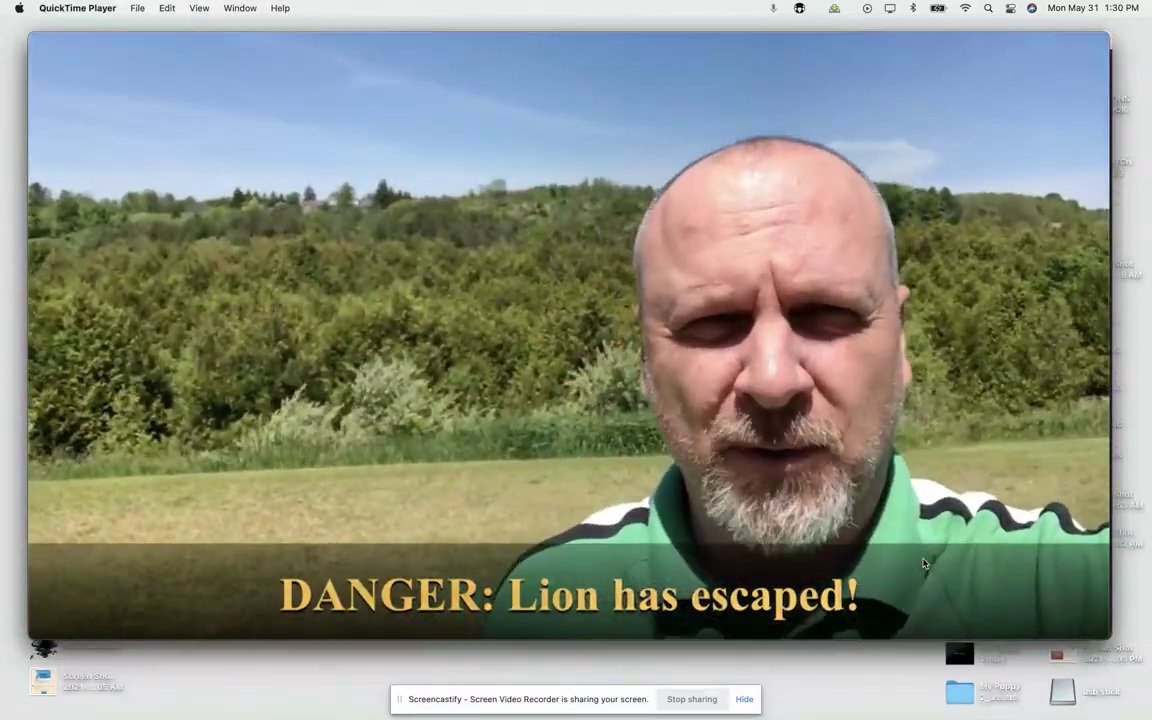
Step: Watch Lion1.mp4 to its 01:18 end, then switch back to the OpenShot Lion1 project
{"action": "mouse_move", "coordinate": [590, 603]}
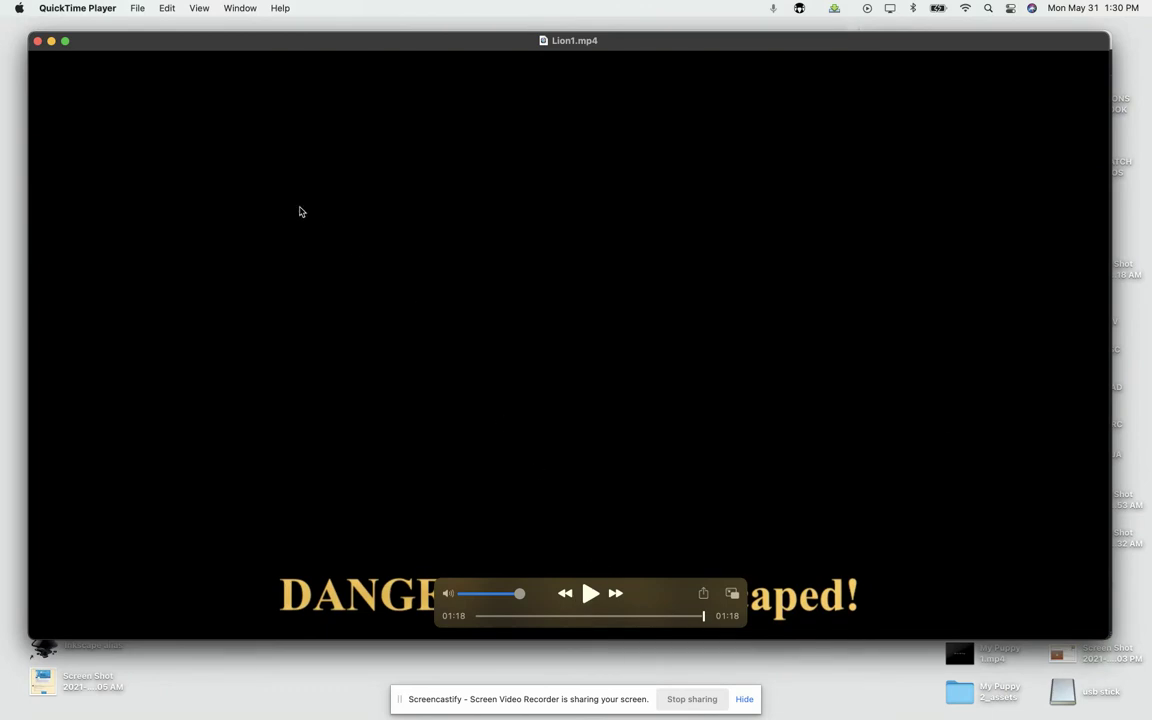
{"action": "key", "text": "super+Tab"}
{"action": "key", "text": "super+Tab"}
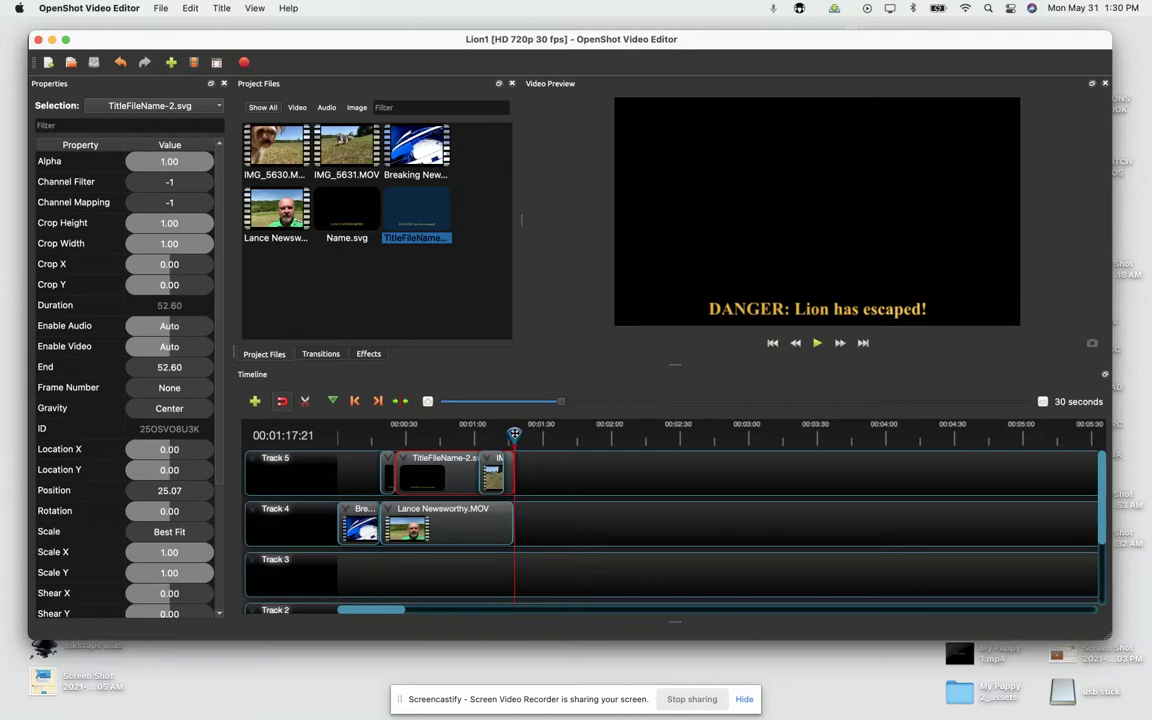
{"action": "left_click_drag", "start_coordinate": [513, 434], "coordinate": [342, 433]}
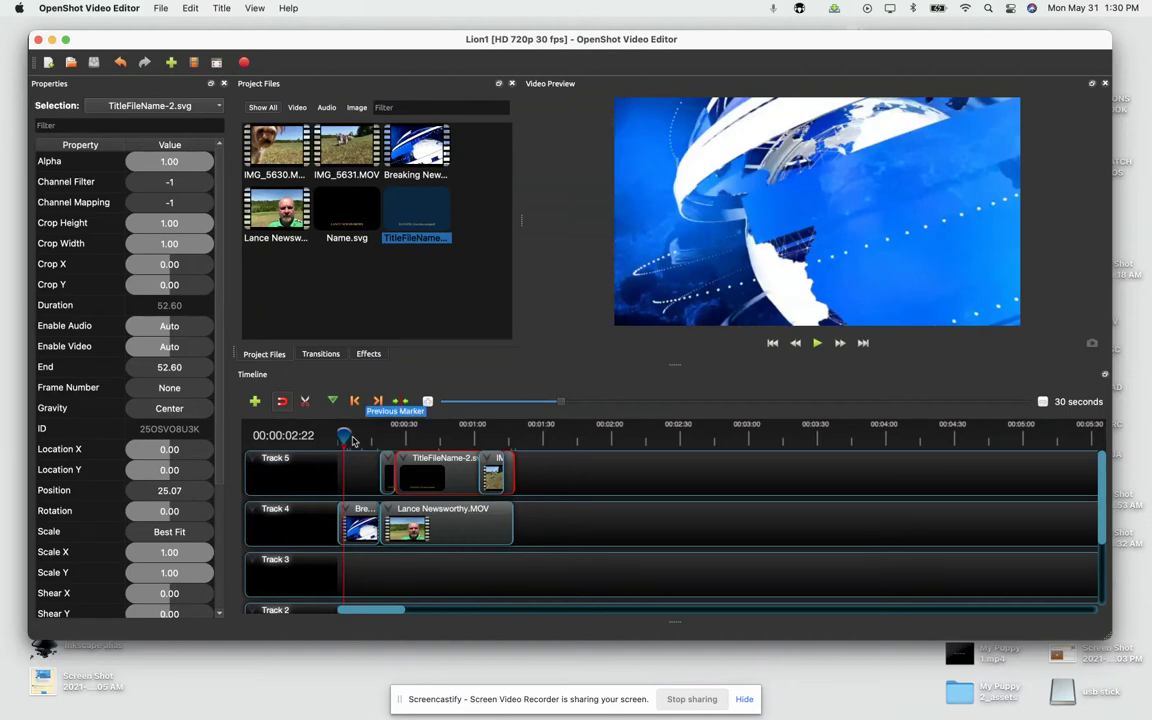
{"action": "left_click", "coordinate": [458, 533]}
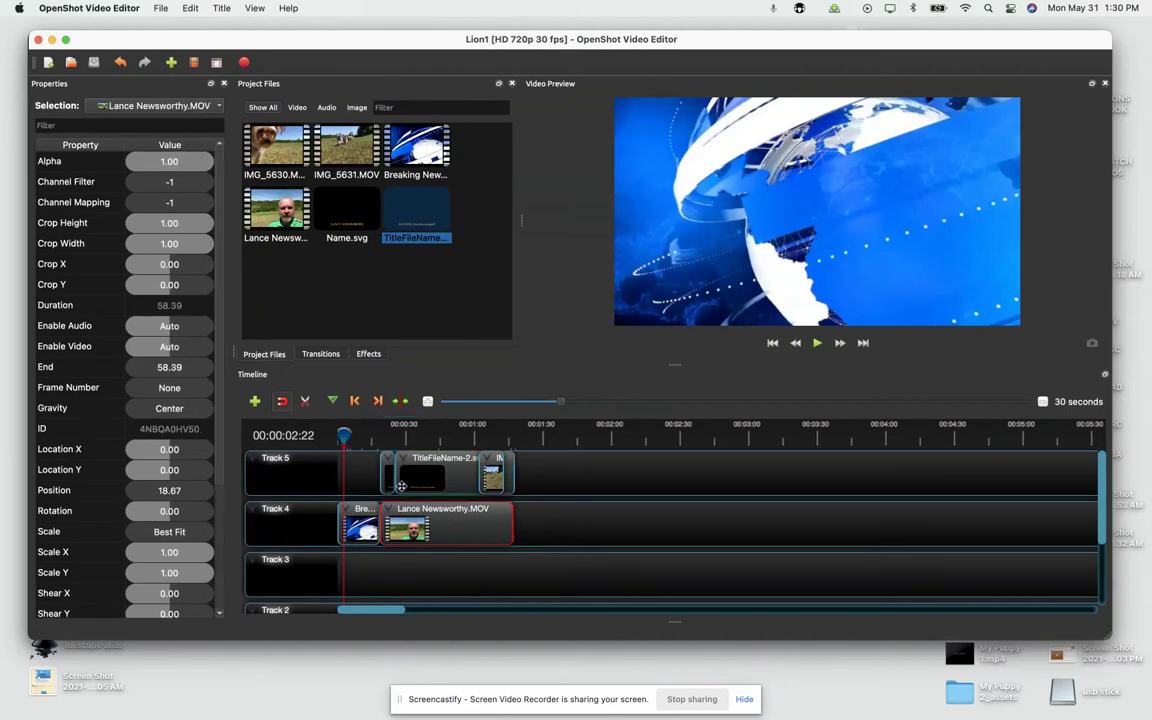
{"action": "left_click_drag", "start_coordinate": [345, 432], "coordinate": [410, 441]}
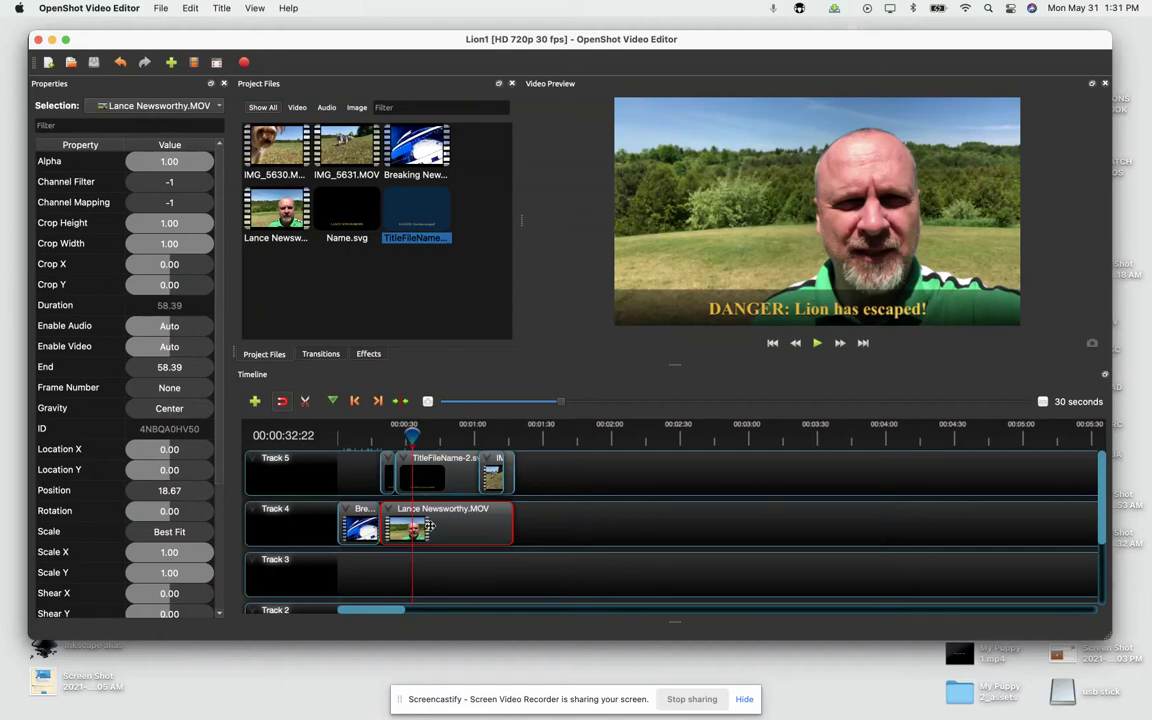
{"action": "left_click", "coordinate": [283, 213]}
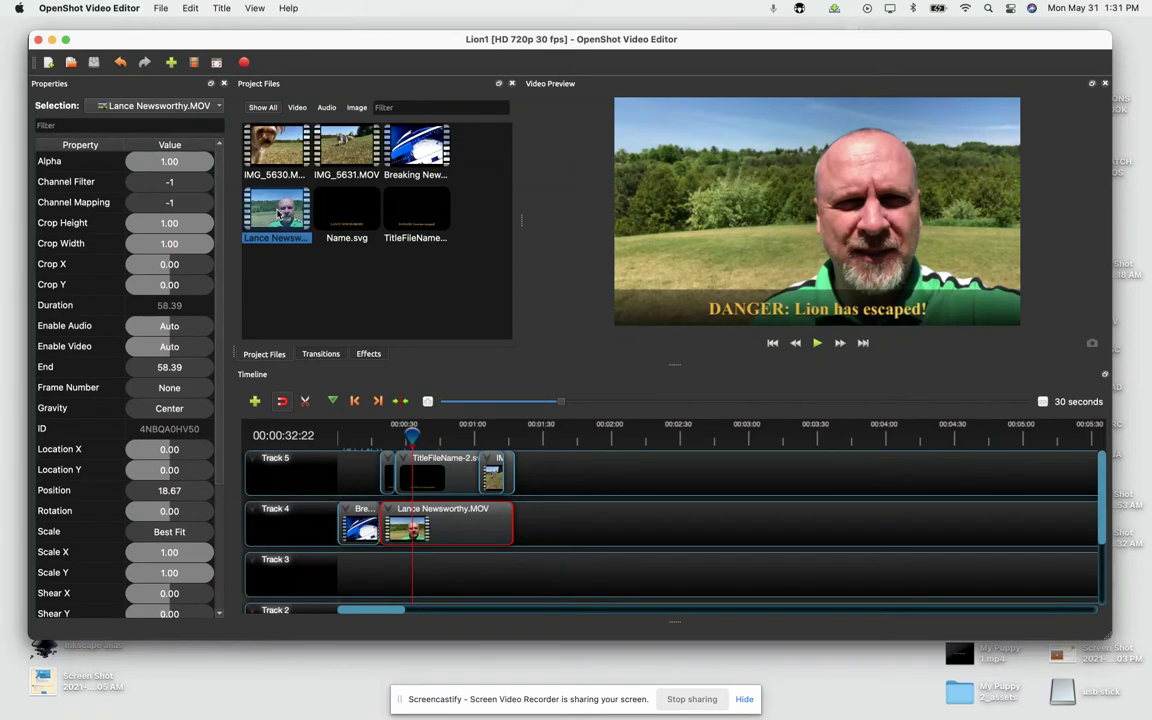
Step: Scrub to the LANCE NEWSWORTHY caption, select IMG_5630.MOV, and bring up the Title menu
{"action": "left_click", "coordinate": [397, 435]}
{"action": "left_click_drag", "start_coordinate": [397, 435], "coordinate": [380, 435]}
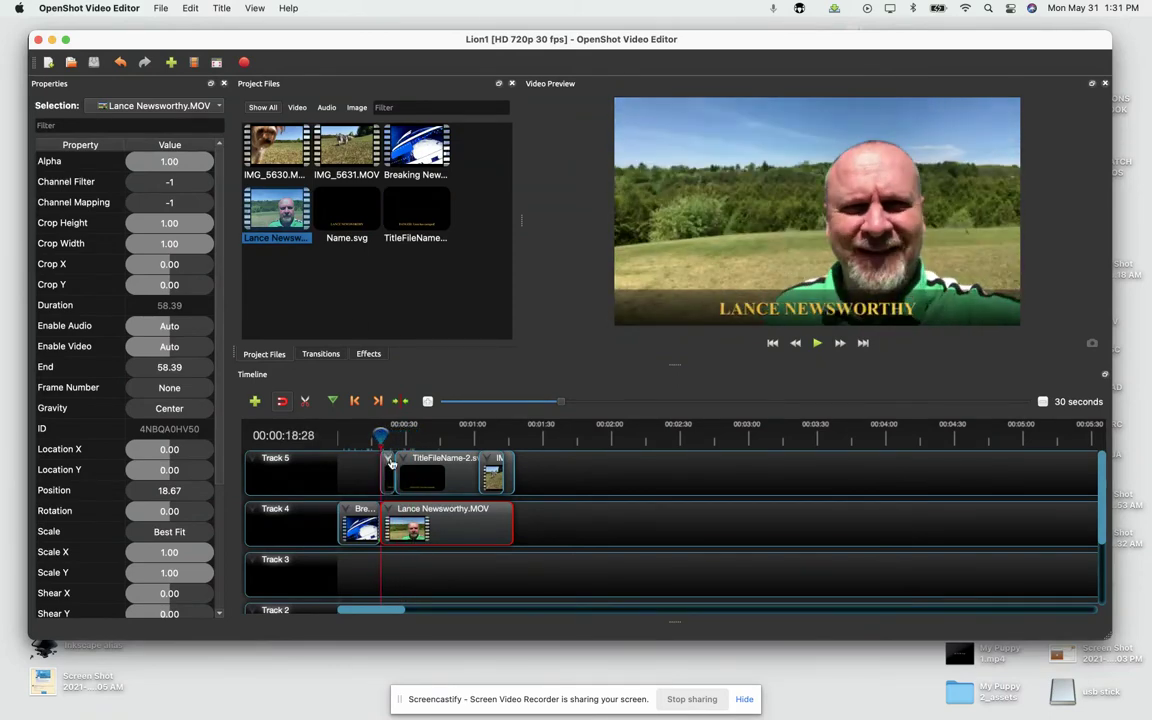
{"action": "left_click", "coordinate": [283, 152]}
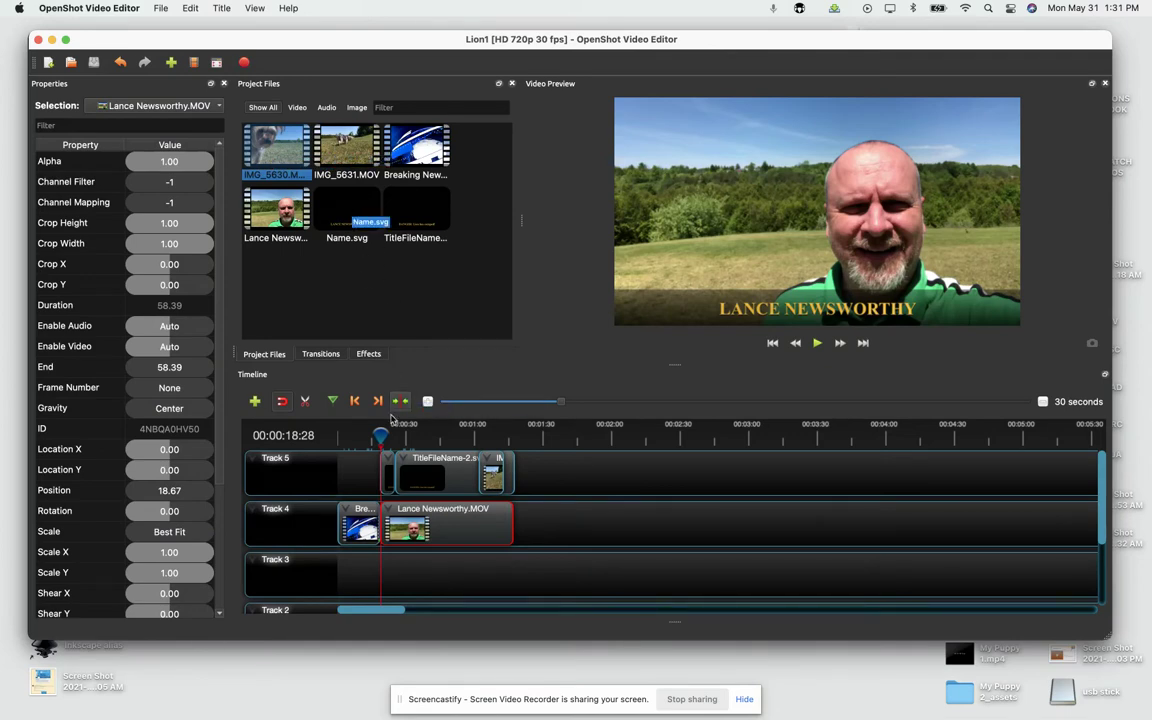
{"action": "left_click", "coordinate": [388, 436]}
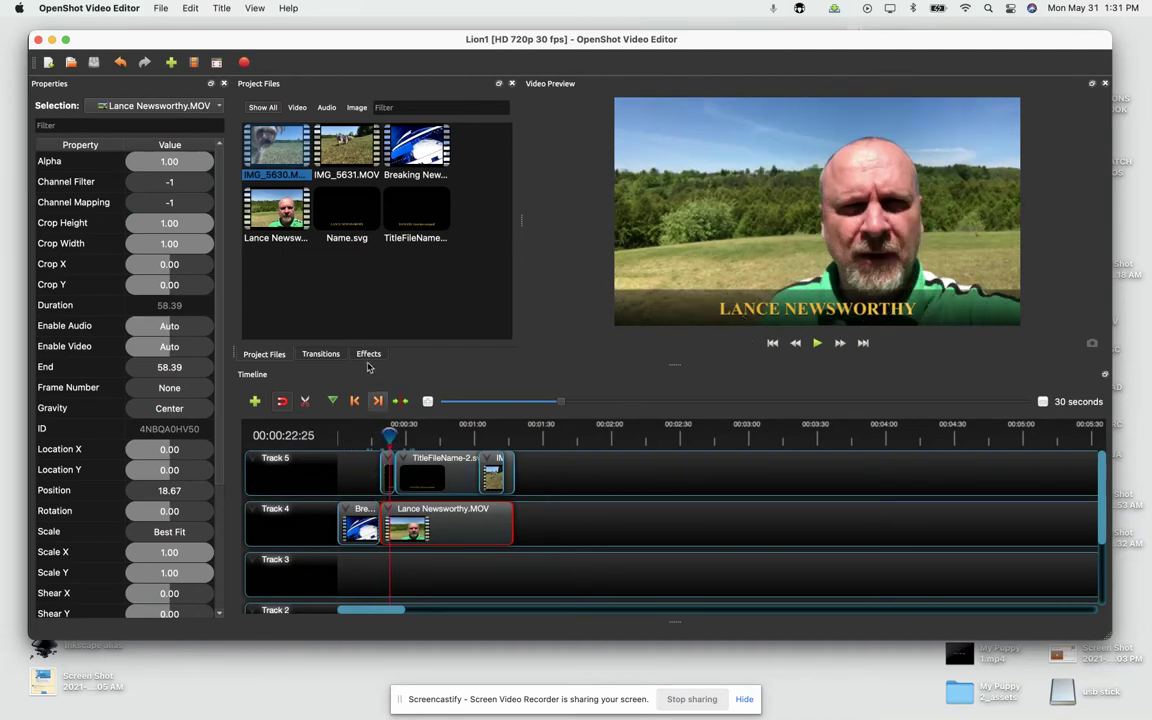
{"action": "left_click", "coordinate": [221, 9]}
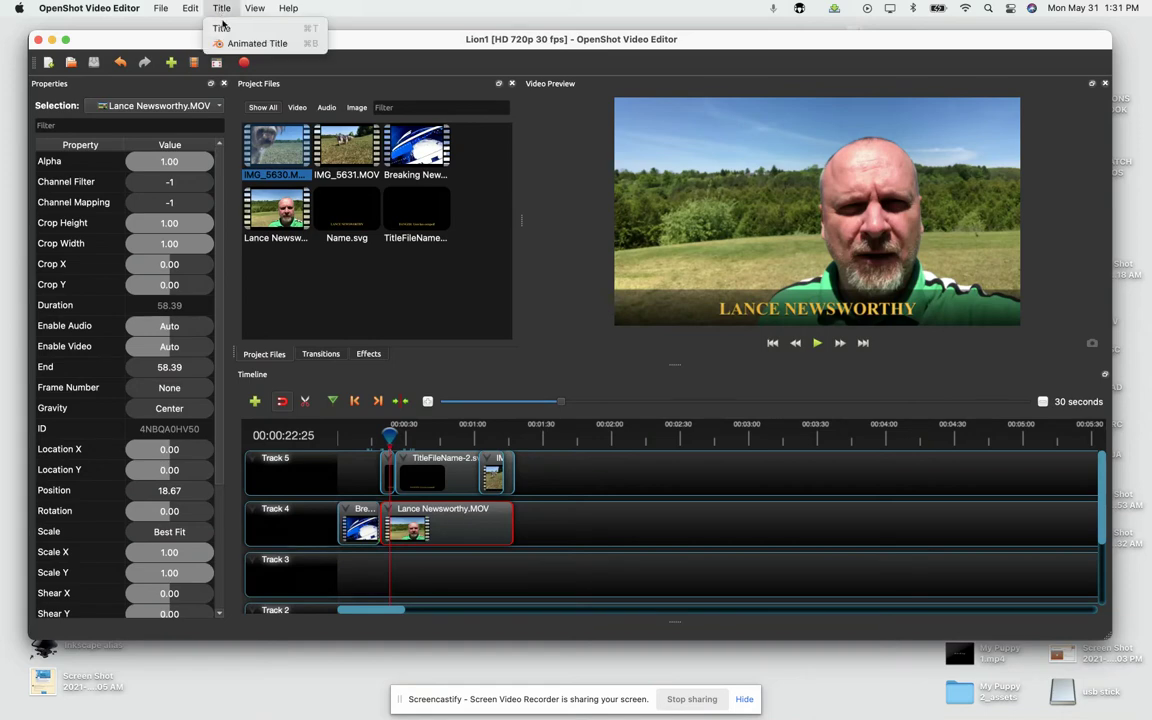
Step: Create a Bar 3 template title reading 'TEST' and save it as TitleFileName-3.svg
{"action": "left_click", "coordinate": [205, 27]}
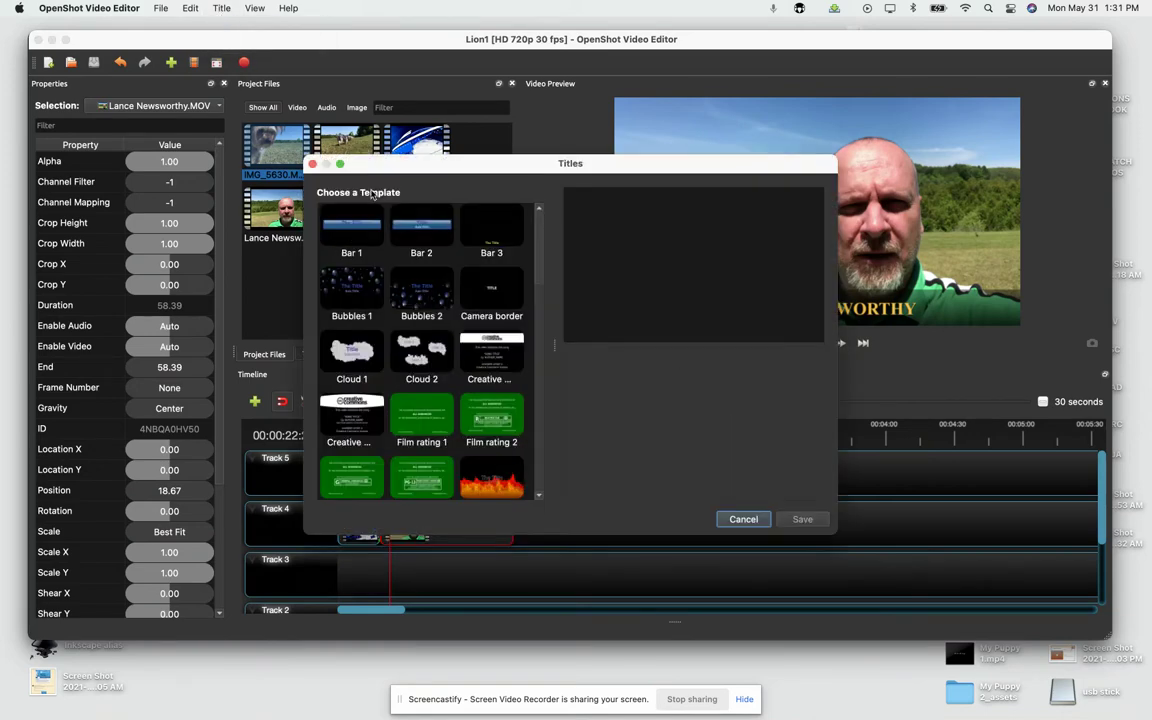
{"action": "left_click_drag", "start_coordinate": [537, 254], "coordinate": [538, 210]}
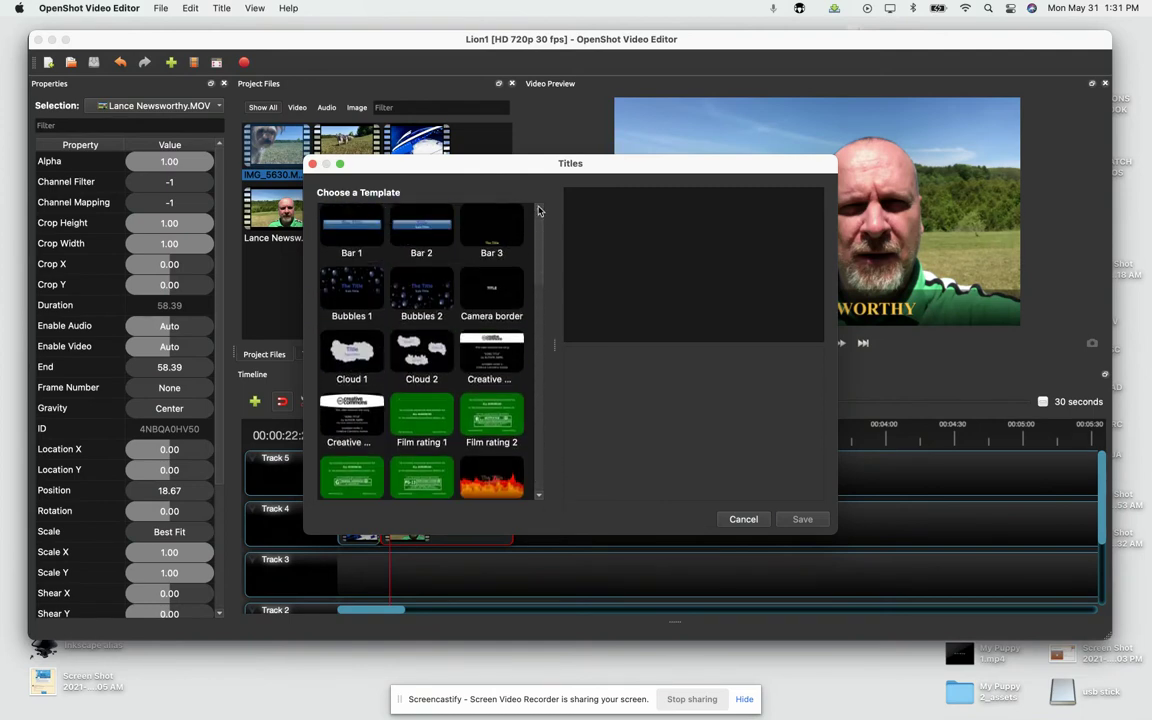
{"action": "left_click", "coordinate": [492, 238]}
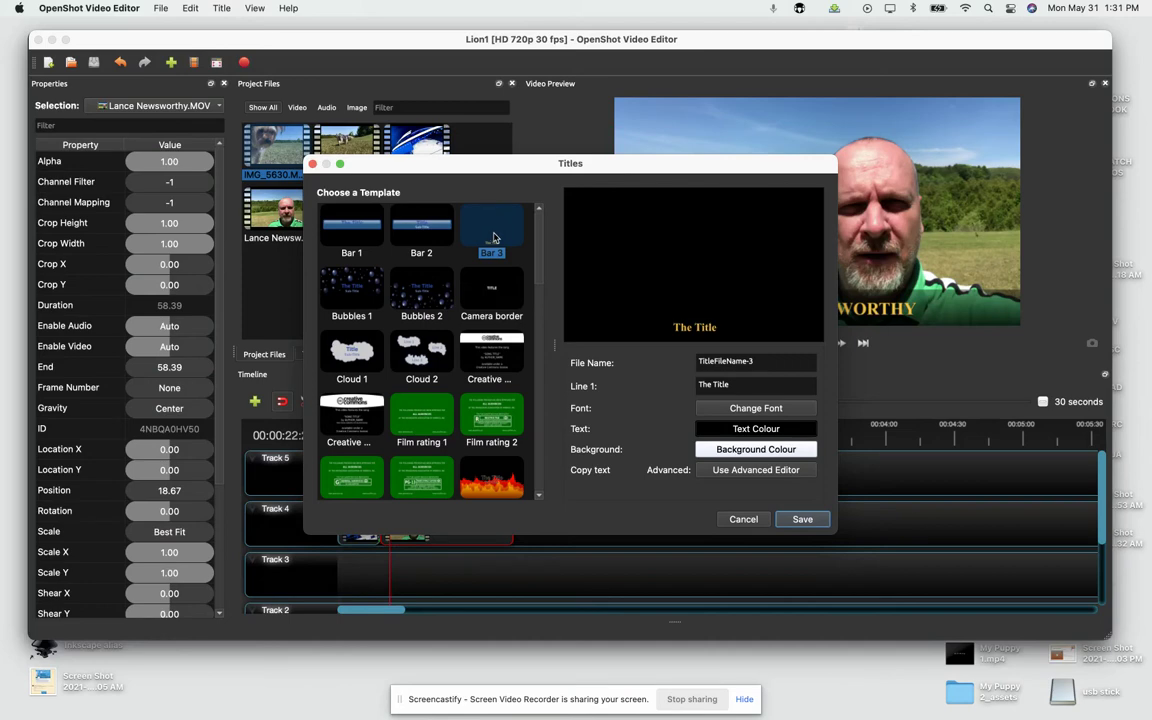
{"action": "left_click_drag", "start_coordinate": [737, 390], "coordinate": [677, 381]}
{"action": "type", "text": "TEST"}
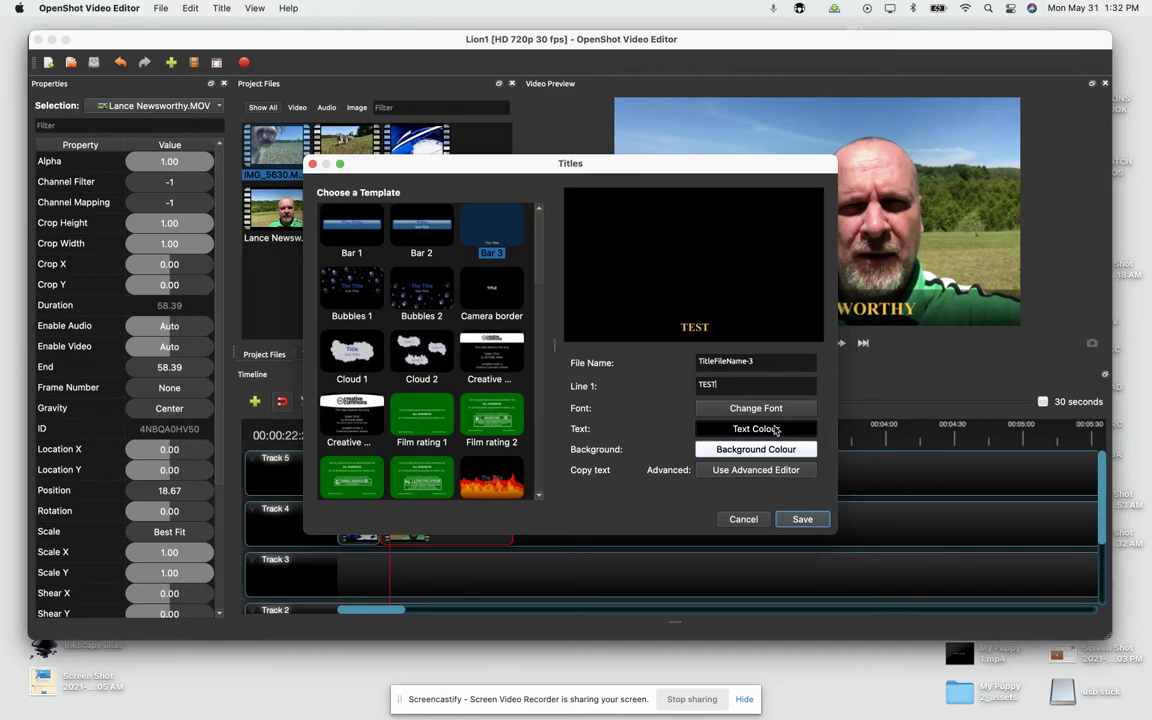
{"action": "left_click", "coordinate": [800, 520]}
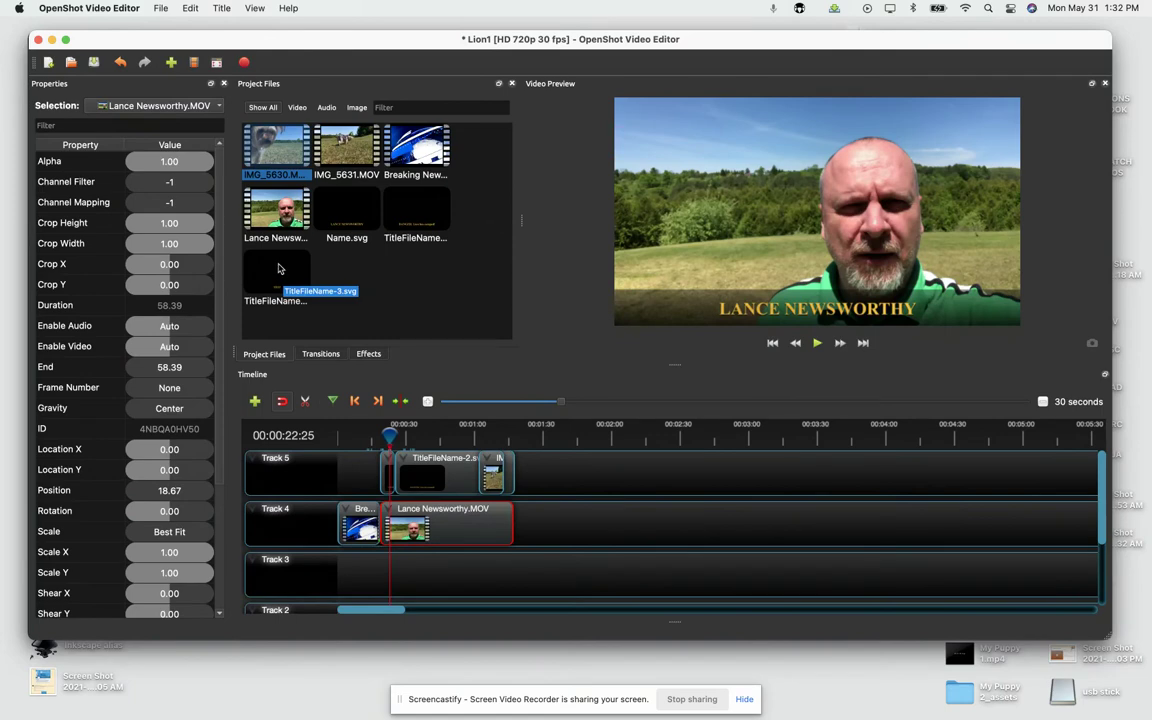
{"action": "left_click_drag", "start_coordinate": [277, 262], "coordinate": [307, 296]}
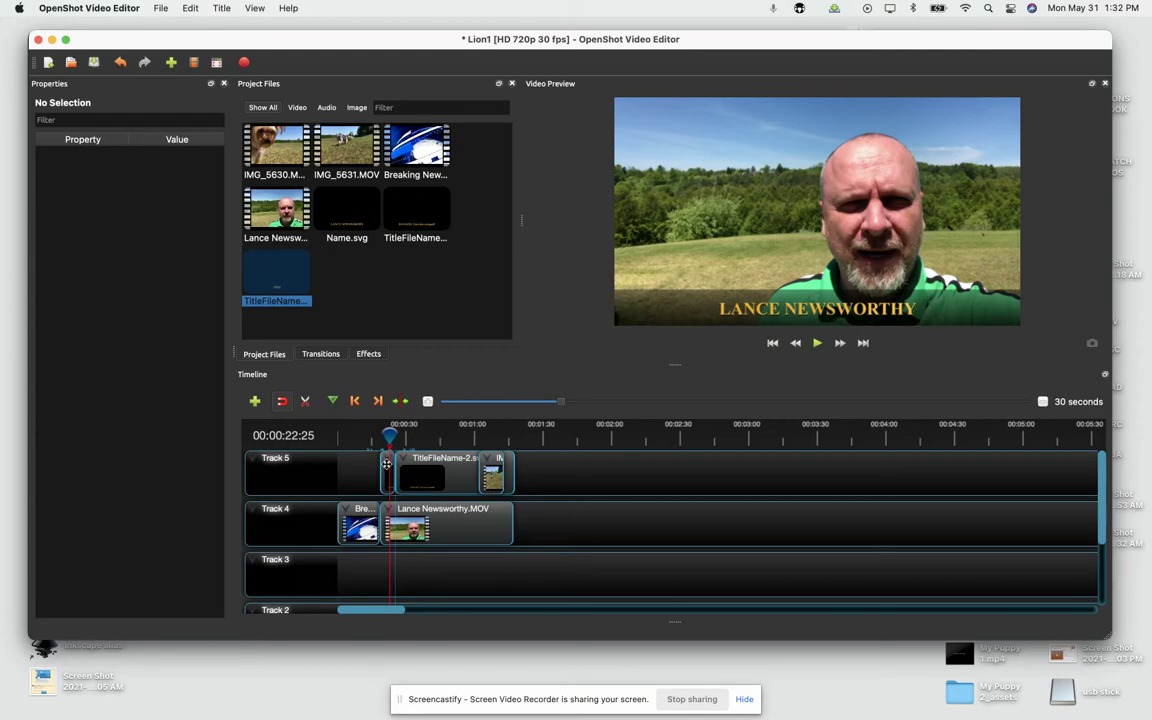
Step: Save the project, select TitleFileName-2.svg on Track 5, and scrub to 'DANGER: Lion has escaped!'
{"action": "key", "text": "super+s"}
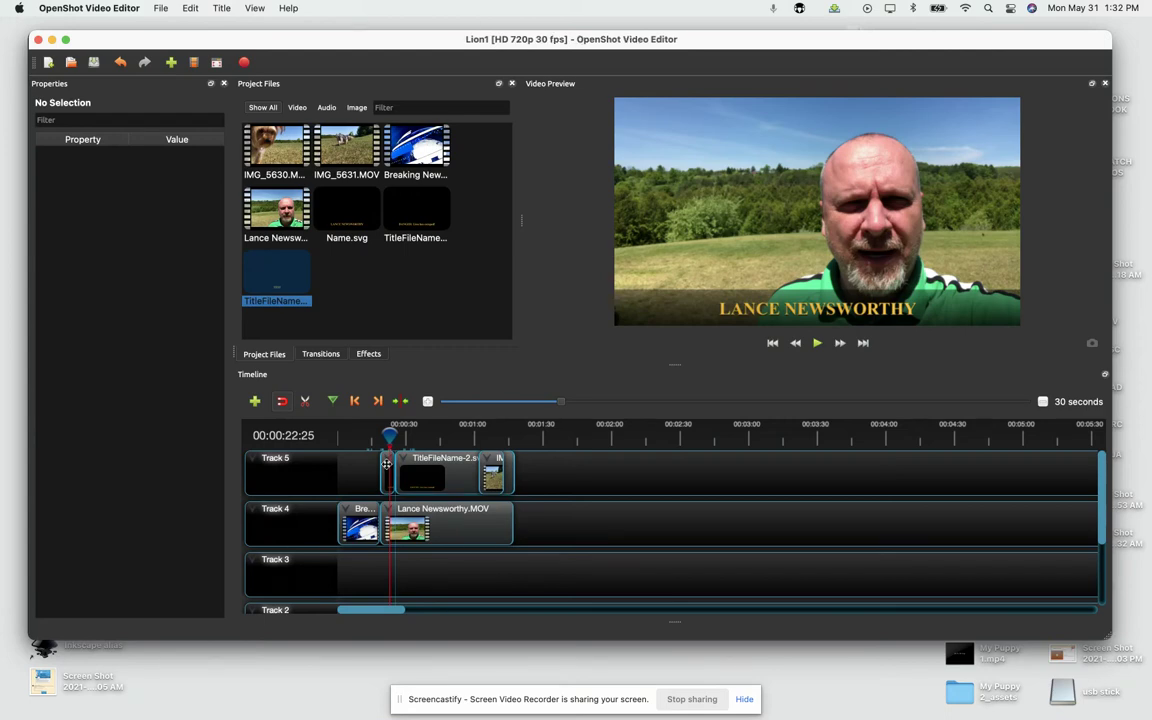
{"action": "left_click", "coordinate": [386, 463]}
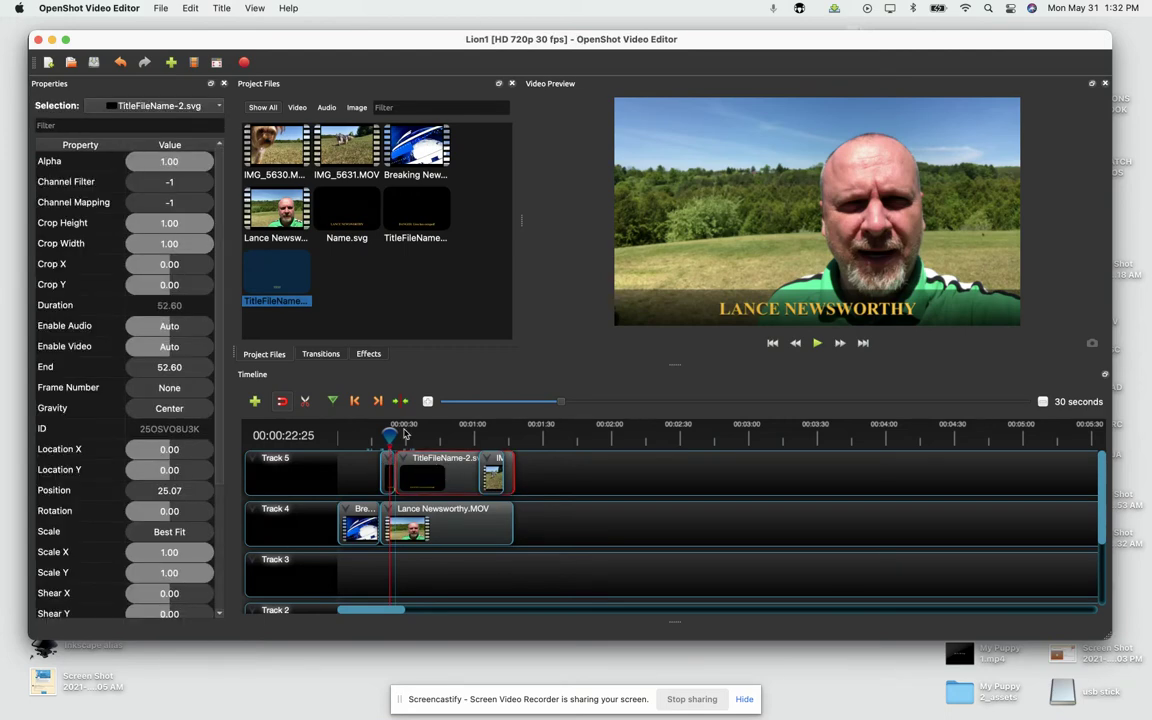
{"action": "left_click_drag", "start_coordinate": [405, 433], "coordinate": [436, 435]}
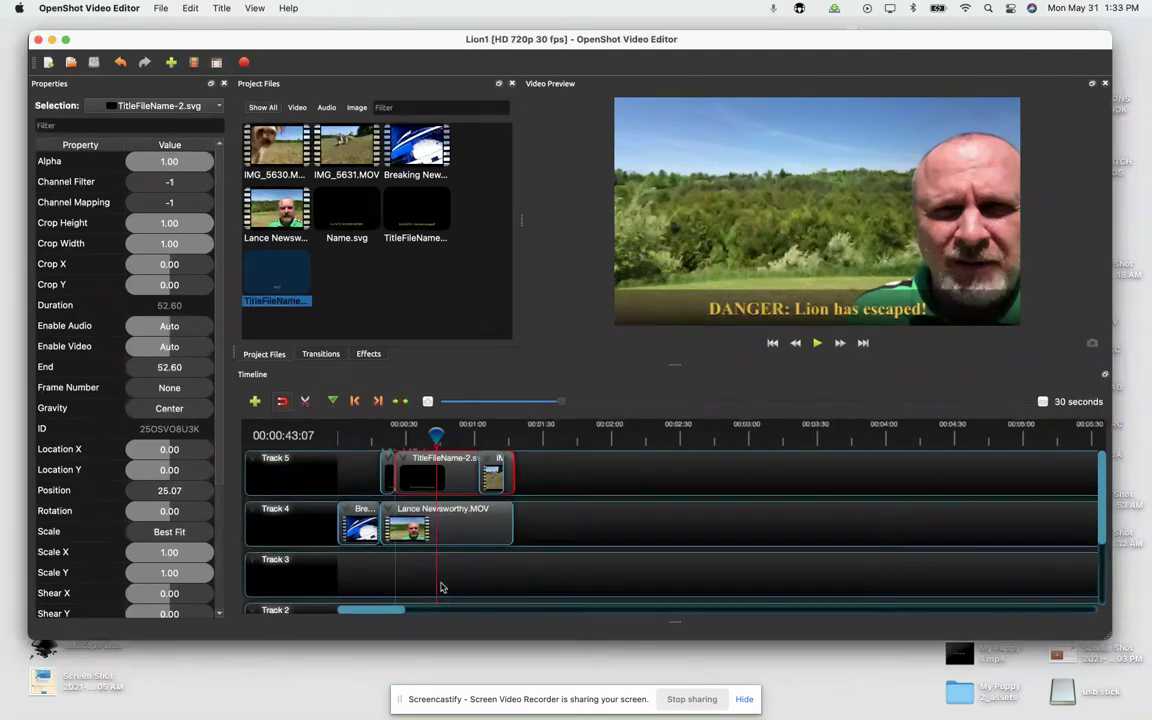
Step: Drop IMG_5630.MOV onto Track 5 at about 2:00 (122.70) and check its clip menu
{"action": "left_click_drag", "start_coordinate": [436, 433], "coordinate": [491, 466]}
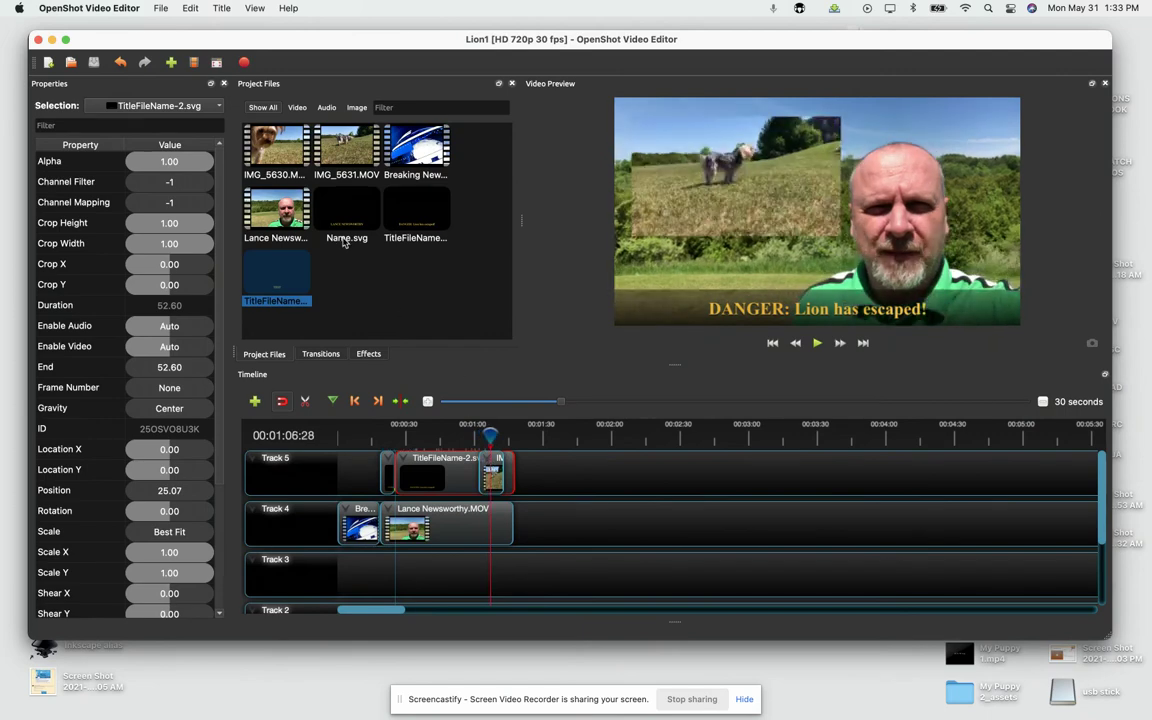
{"action": "left_click_drag", "start_coordinate": [275, 145], "coordinate": [640, 472]}
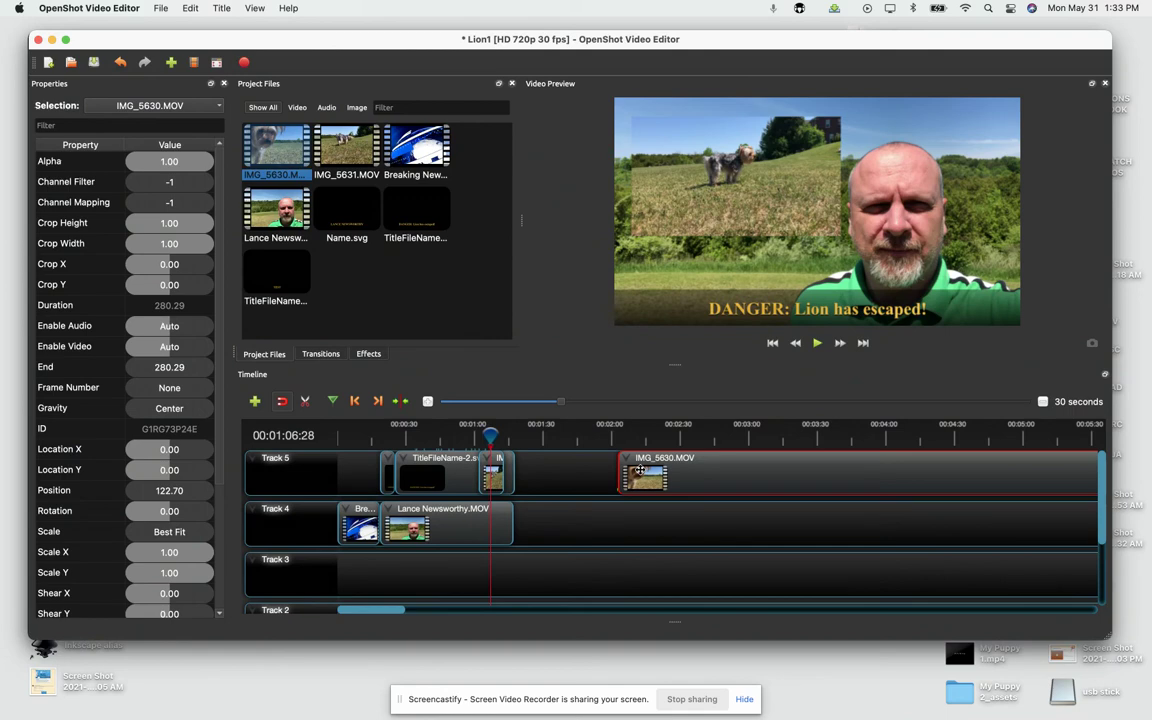
{"action": "right_click", "coordinate": [641, 470]}
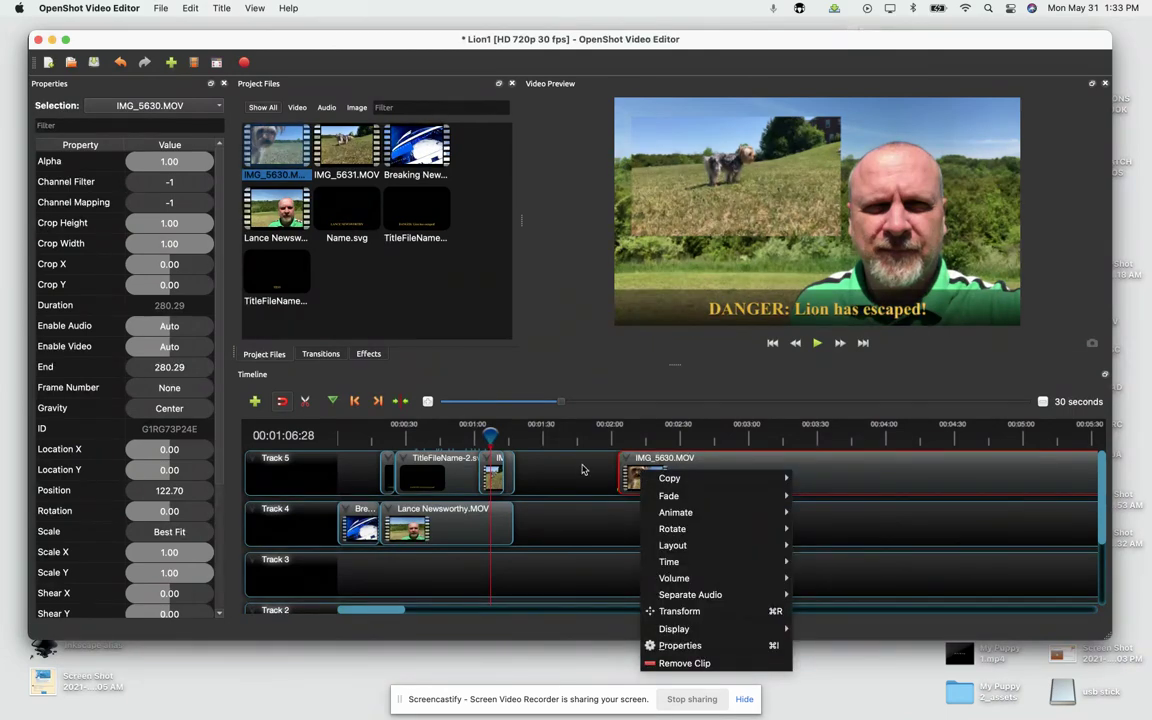
{"action": "left_click", "coordinate": [650, 474]}
{"action": "right_click", "coordinate": [652, 474]}
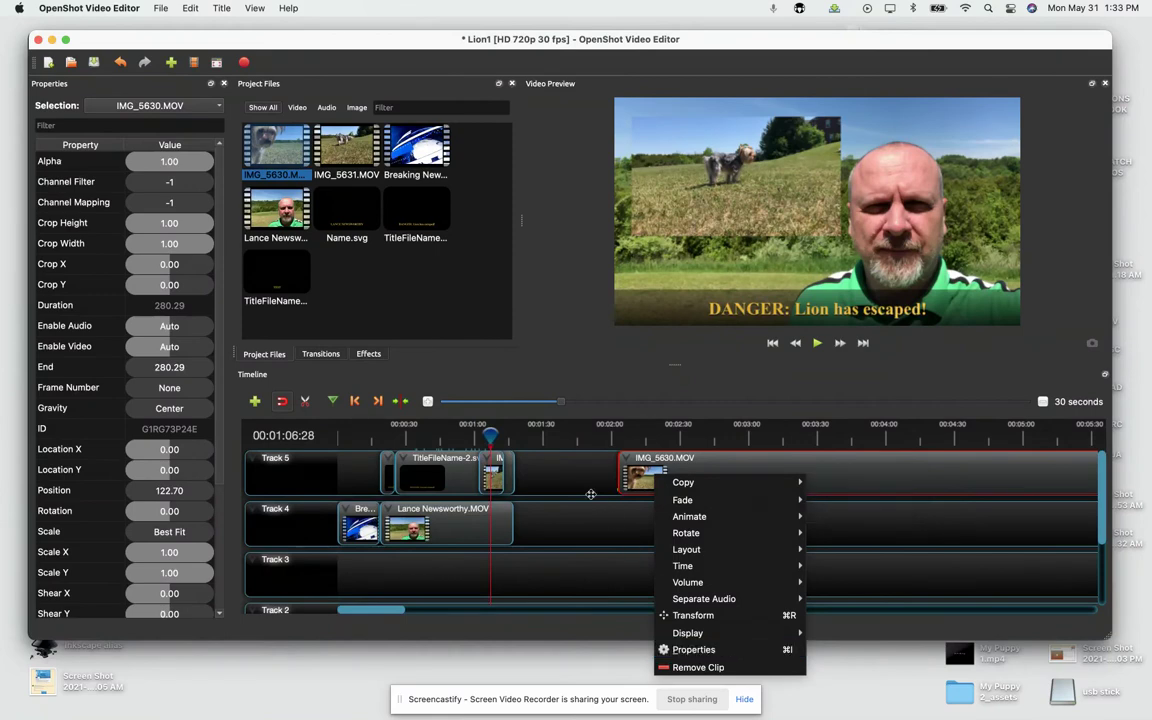
{"action": "left_click", "coordinate": [694, 651]}
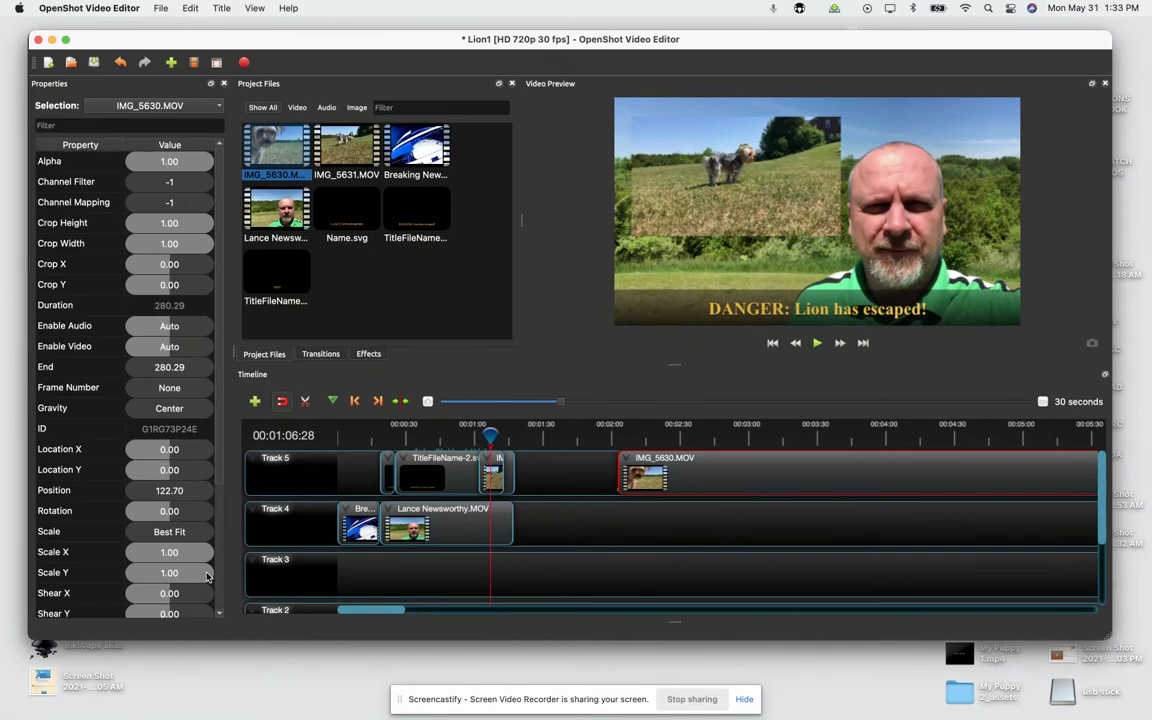
Step: Set the dog clip's scale to X 0.44, Y 0.52 and location to X -0.23, Y -0.15
{"action": "left_click", "coordinate": [581, 436]}
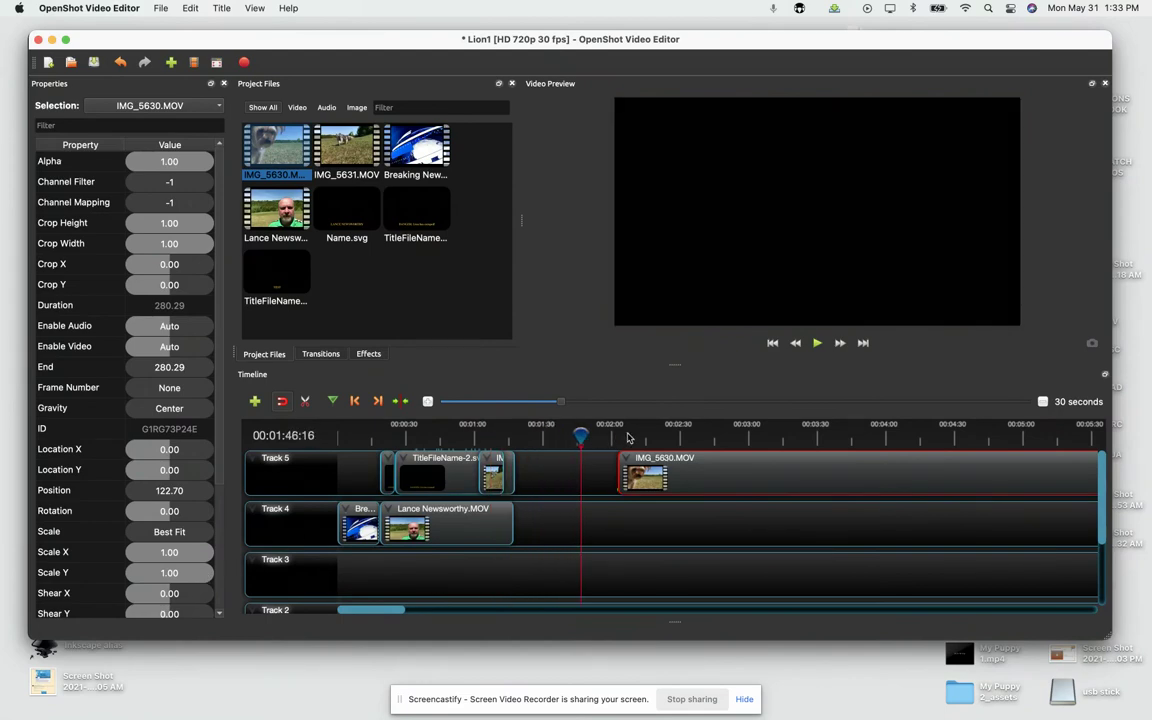
{"action": "left_click", "coordinate": [655, 436]}
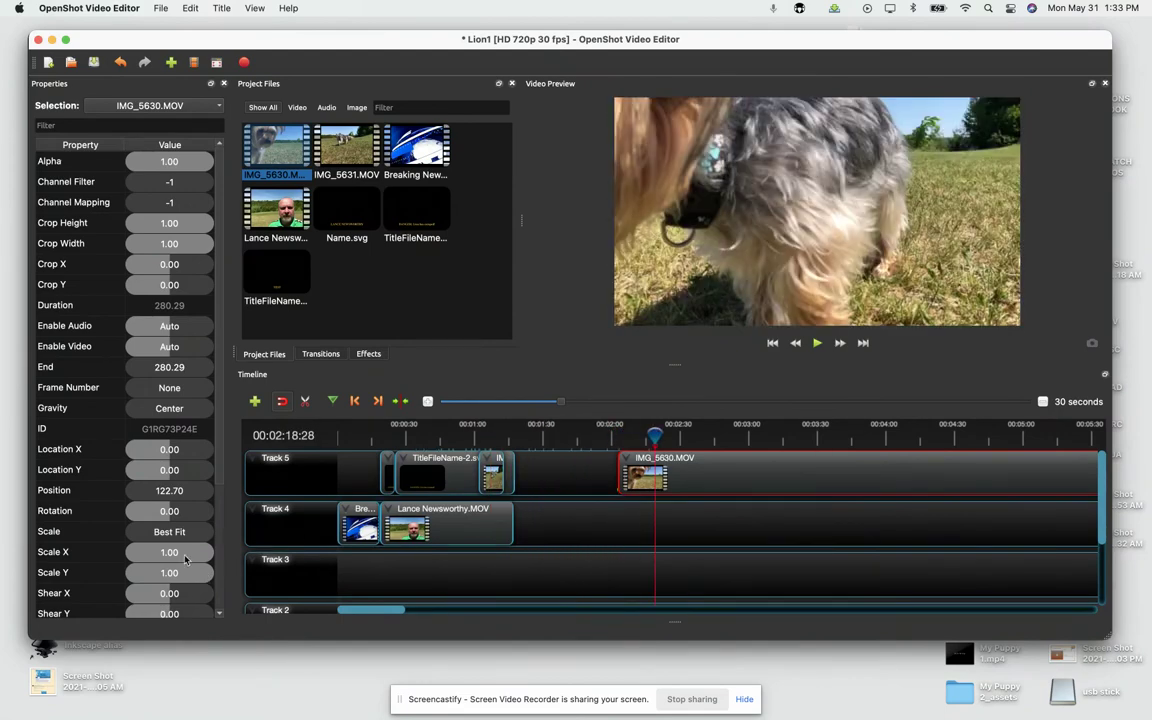
{"action": "left_click_drag", "start_coordinate": [200, 575], "coordinate": [173, 574]}
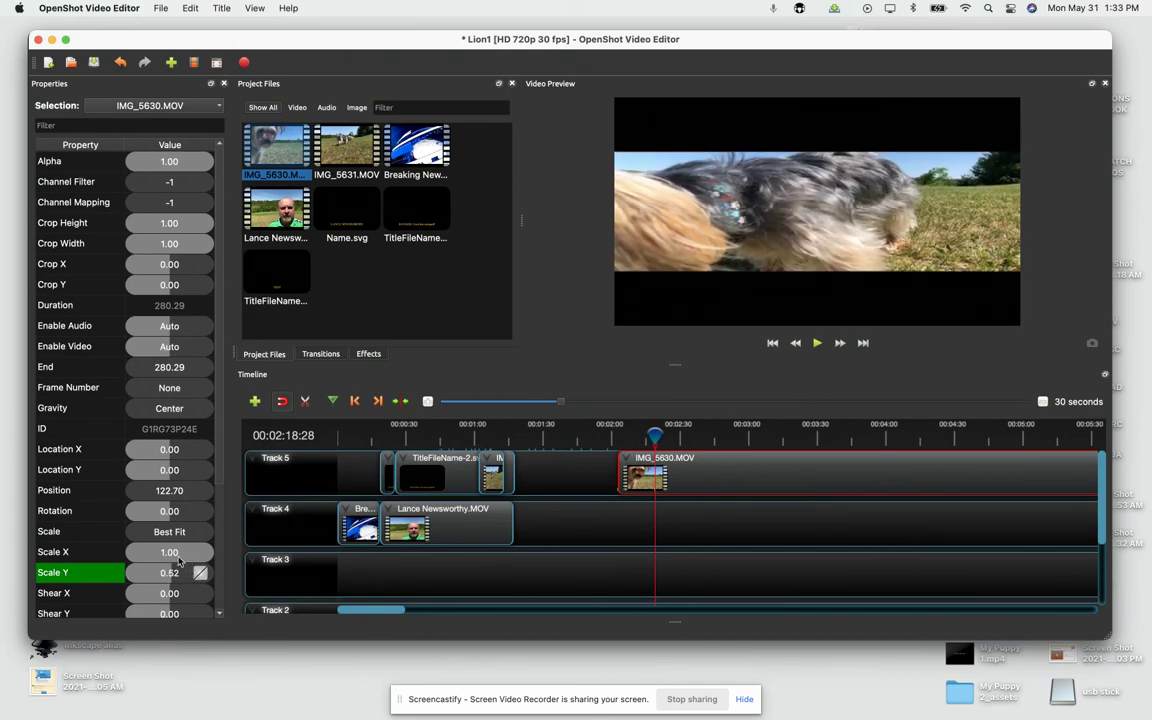
{"action": "left_click_drag", "start_coordinate": [190, 556], "coordinate": [166, 555]}
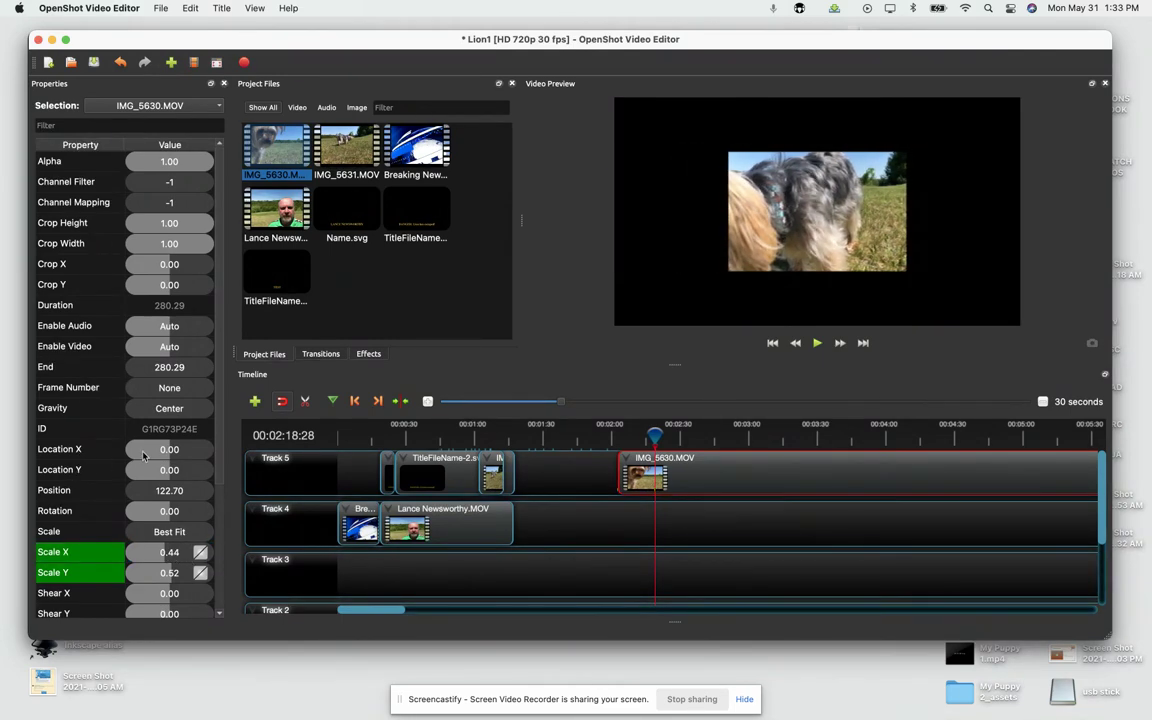
{"action": "left_click_drag", "start_coordinate": [170, 451], "coordinate": [164, 451]}
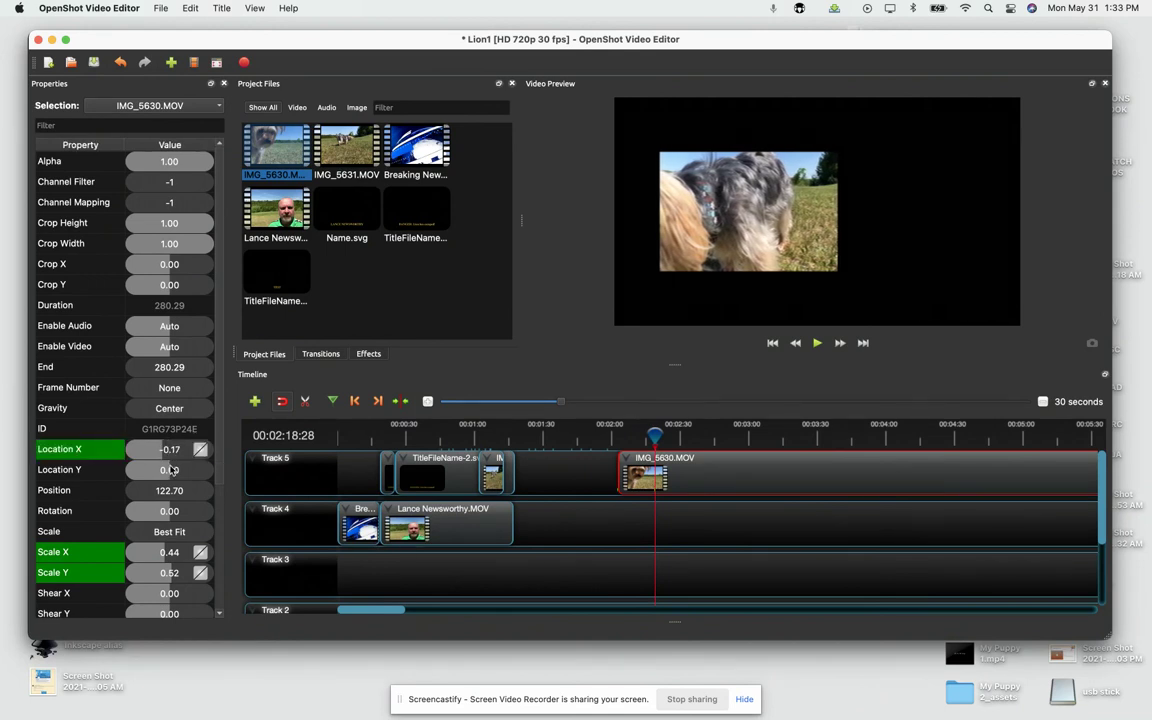
{"action": "left_click_drag", "start_coordinate": [172, 474], "coordinate": [161, 452]}
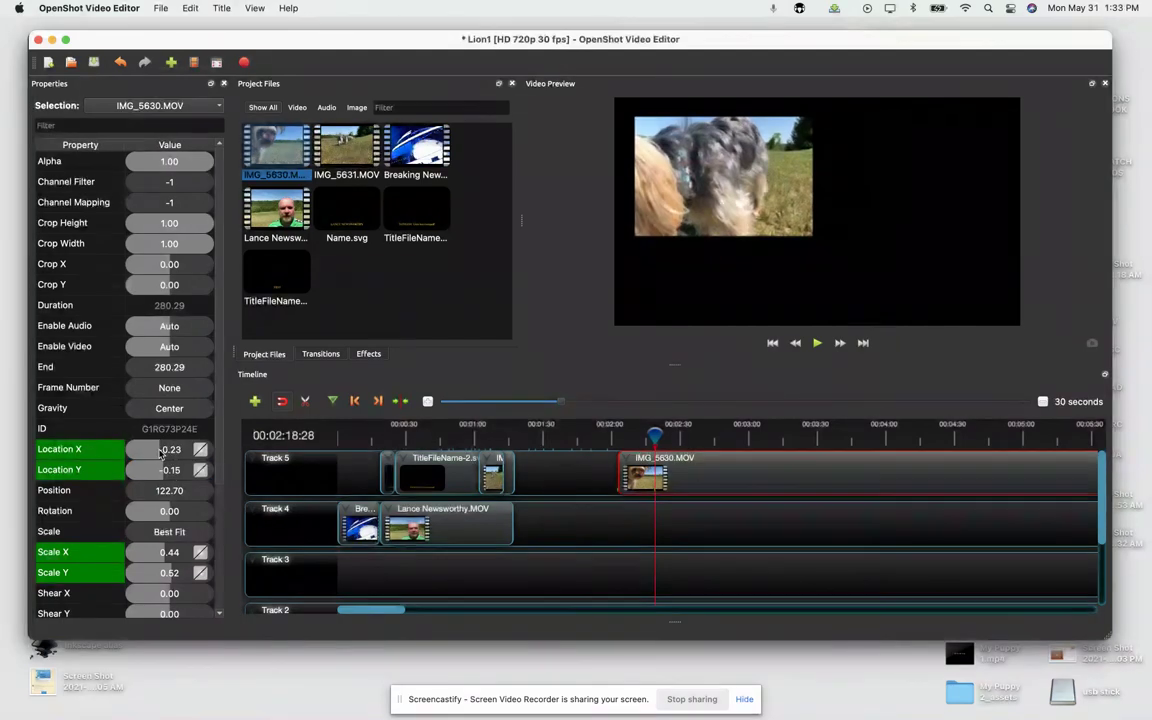